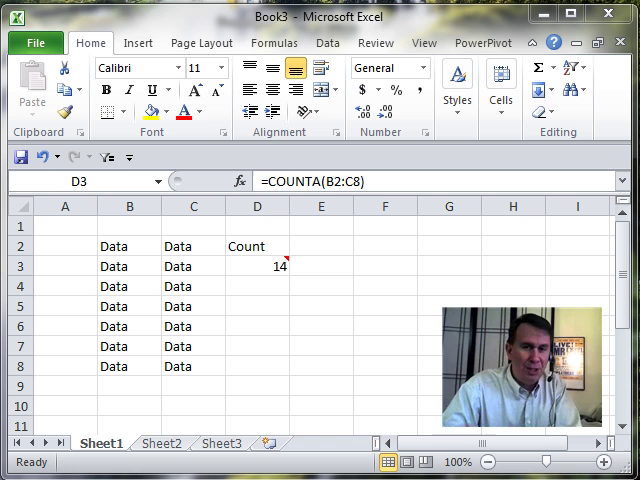
{"action": "left_click", "coordinate": [259, 267]}
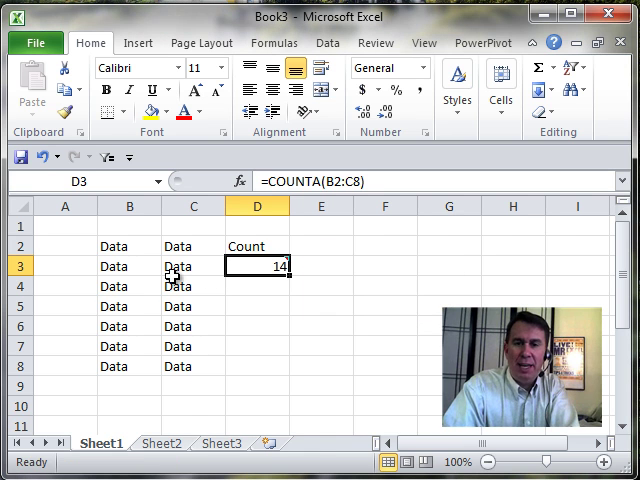
{"action": "key", "text": "F2"}
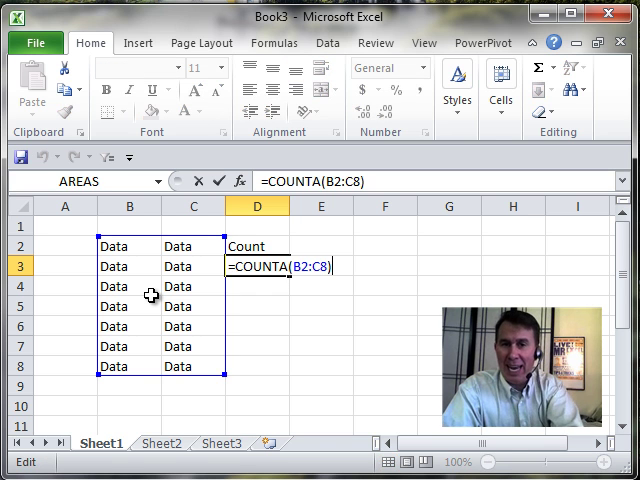
{"action": "key", "text": "ctrl+Return"}
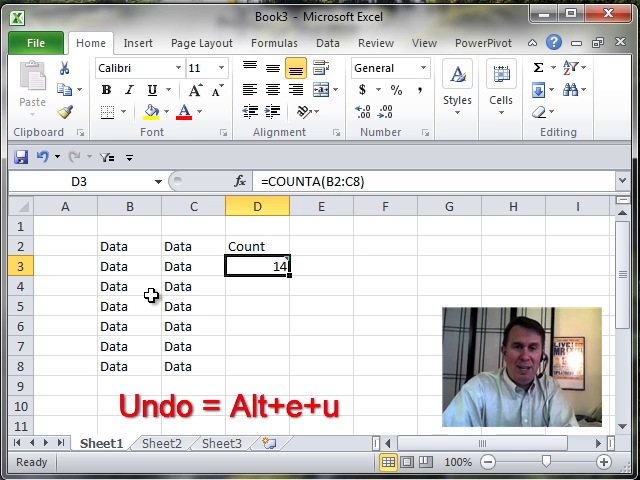
{"action": "key", "text": "alt+e"}
{"action": "key", "text": "u"}
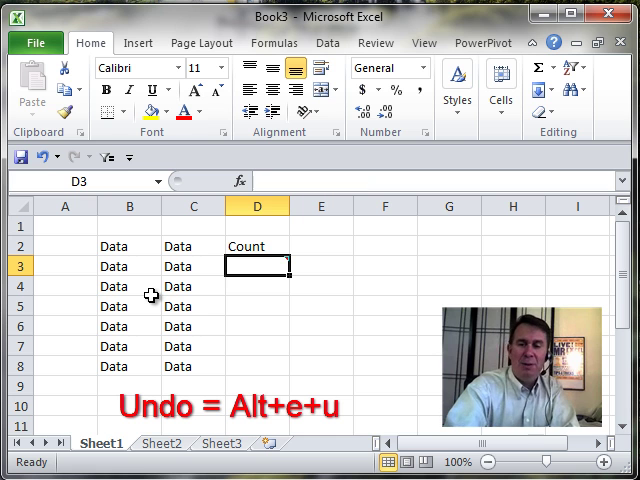
{"action": "key", "text": "alt+e"}
{"action": "key", "text": "u"}
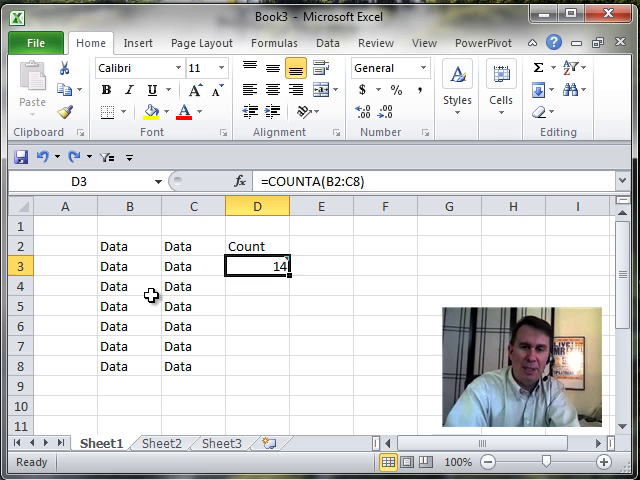
- Copy the Data cells B3:B7 with Ctrl+Insert and paste them into F3:F7 with Shift+Insert
{"action": "key", "text": "Left"}
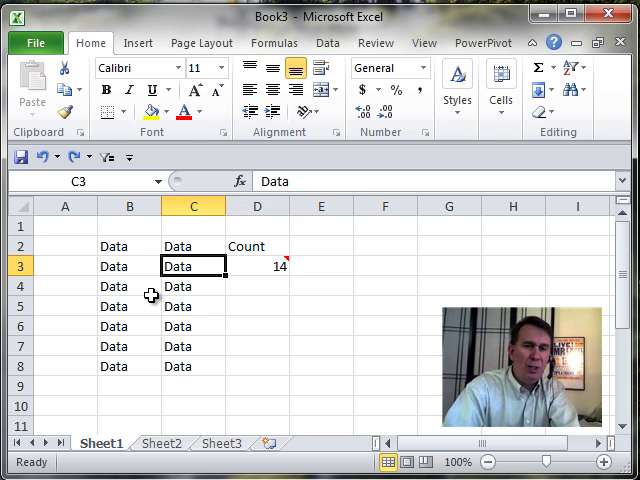
{"action": "key", "text": "Left"}
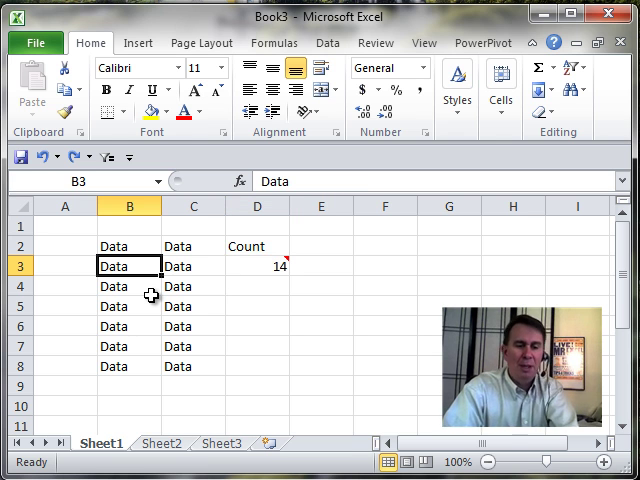
{"action": "key", "text": "shift+Down"}
{"action": "key", "text": "shift+Down"}
{"action": "key", "text": "shift+Down"}
{"action": "key", "text": "shift+Down"}
{"action": "key", "text": "ctrl+c"}
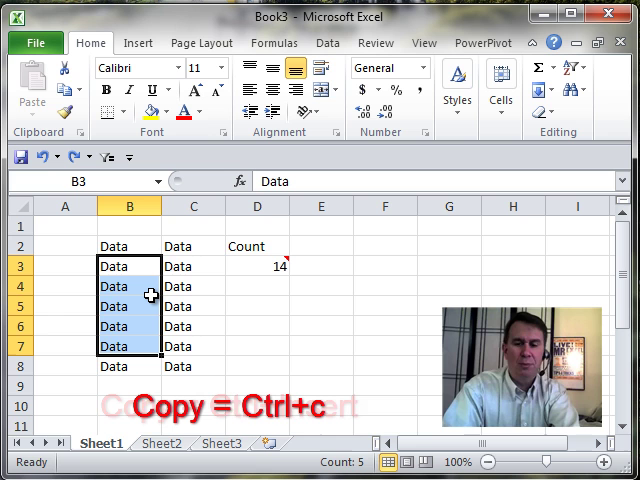
{"action": "key", "text": "ctrl+Insert"}
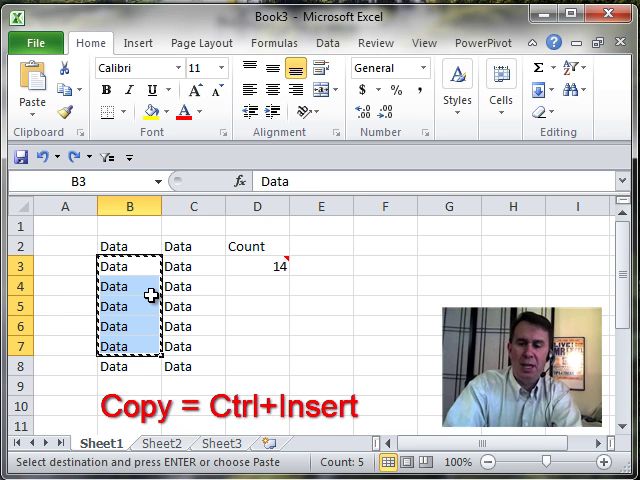
{"action": "key", "text": "Right"}
{"action": "key", "text": "Right"}
{"action": "key", "text": "Right"}
{"action": "key", "text": "Right"}
{"action": "key", "text": "shift+Insert"}
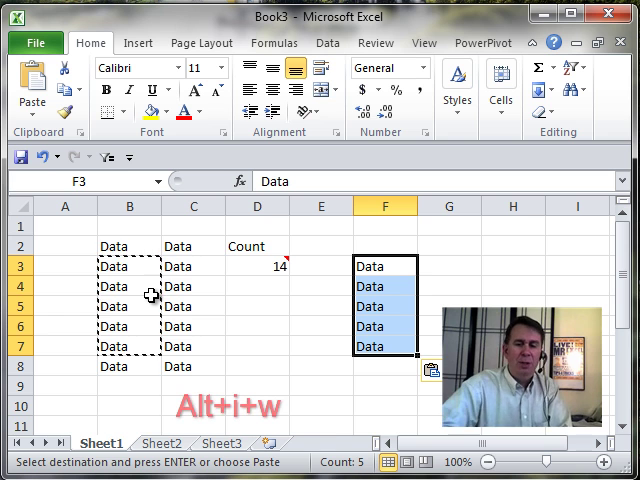
- Insert a blank worksheet, Sheet6, via Alt+I W and return to Sheet1
{"action": "key", "text": "alt+i"}
{"action": "key", "text": "w"}
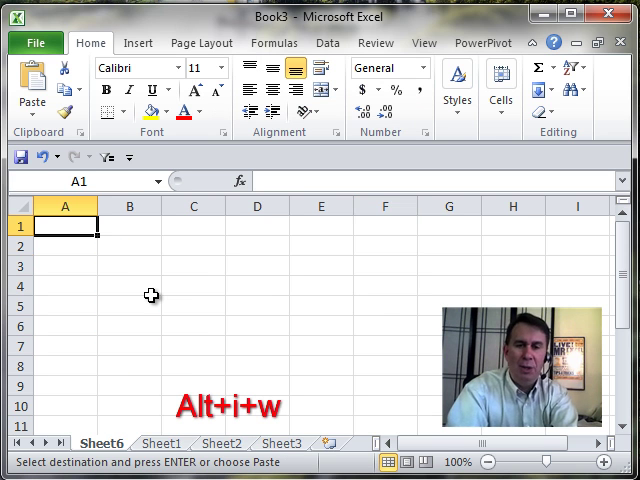
{"action": "left_click", "coordinate": [163, 446]}
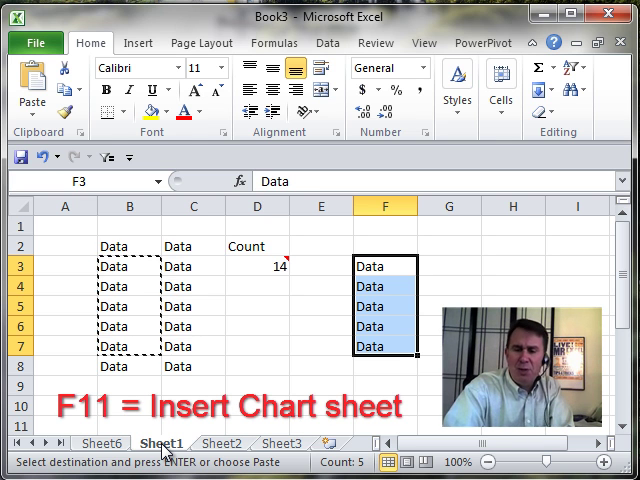
- Select the Count heading and value D2:D3 and create the Chart1 chart sheet with F11
{"action": "key", "text": "Up"}
{"action": "key", "text": "Left"}
{"action": "key", "text": "Left"}
{"action": "key", "text": "Down"}
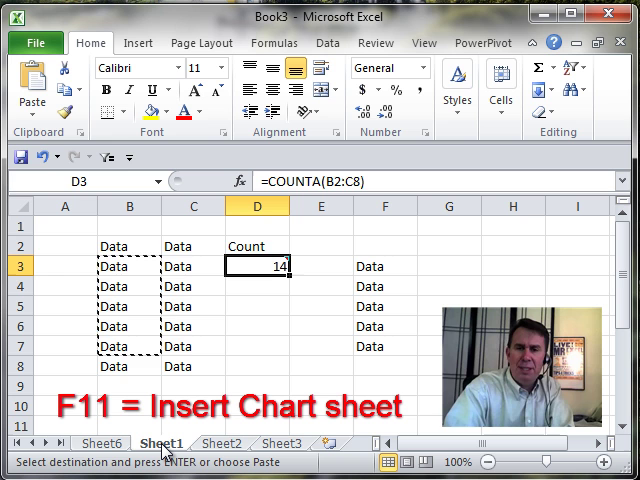
{"action": "key", "text": "Up"}
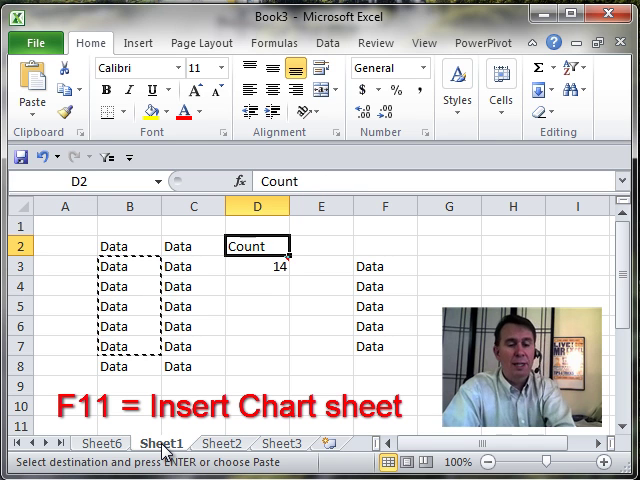
{"action": "key", "text": "shift+Down"}
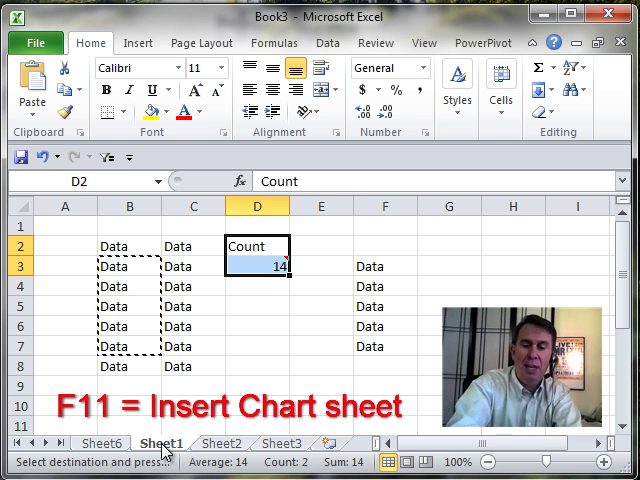
{"action": "key", "text": "F11"}
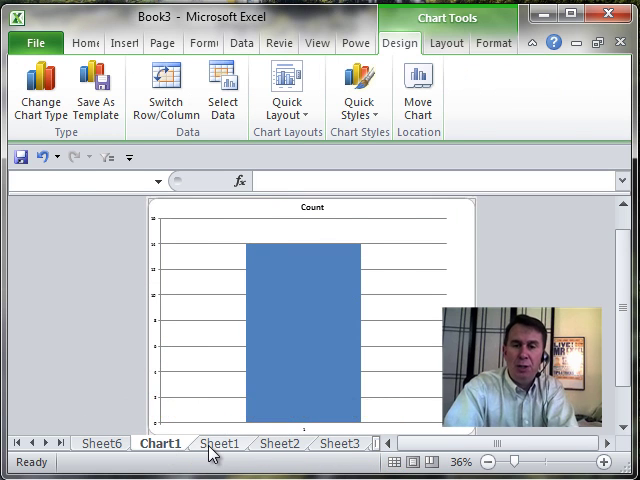
- From Sheet1, insert a blank worksheet Sheet7 with Shift+F11 and return to the Data table
{"action": "left_click", "coordinate": [210, 450]}
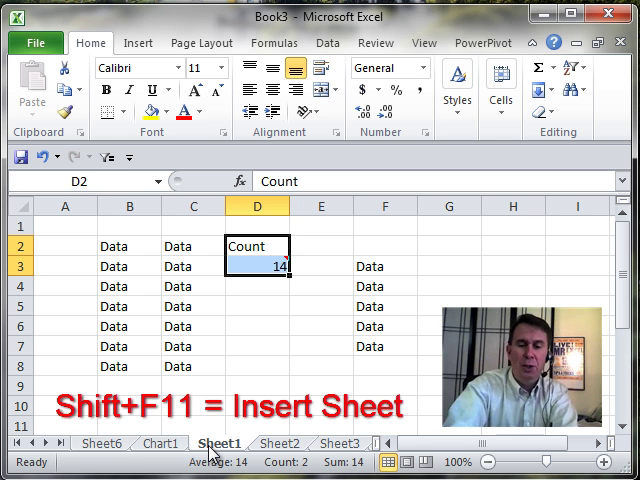
{"action": "key", "text": "shift+F11"}
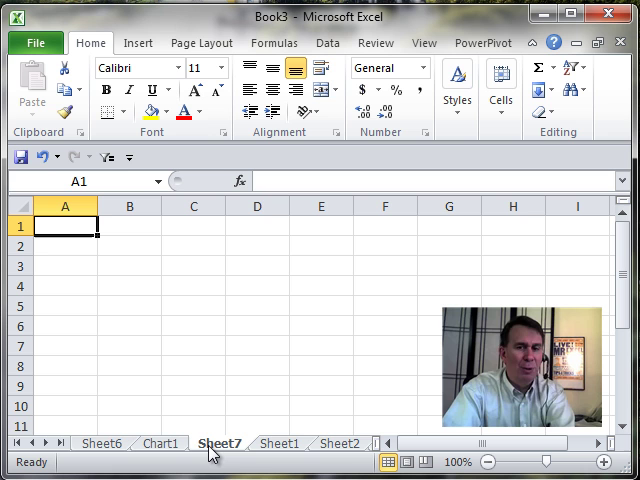
{"action": "left_click", "coordinate": [267, 452]}
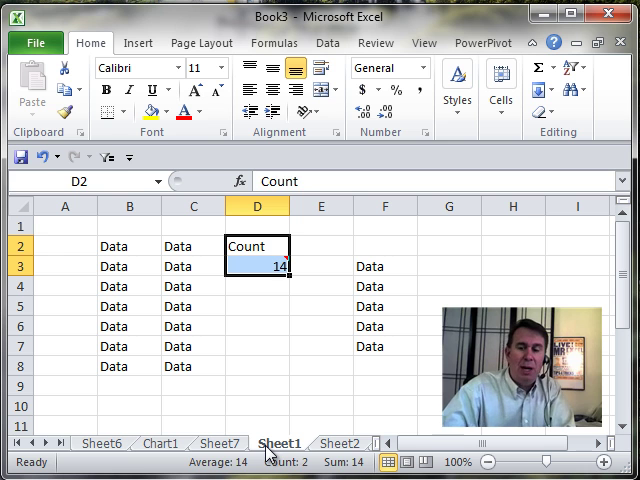
{"action": "key", "text": "Down"}
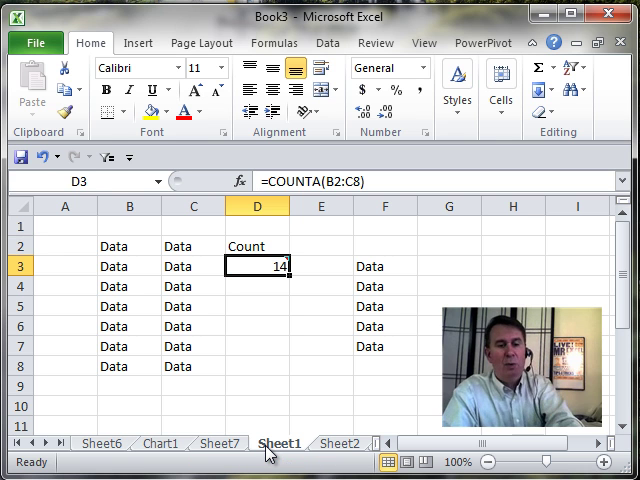
{"action": "key", "text": "F2"}
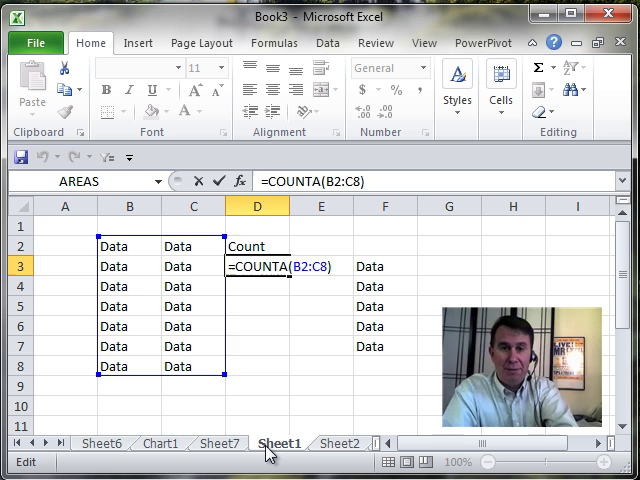
{"action": "key", "text": "ctrl+Return"}
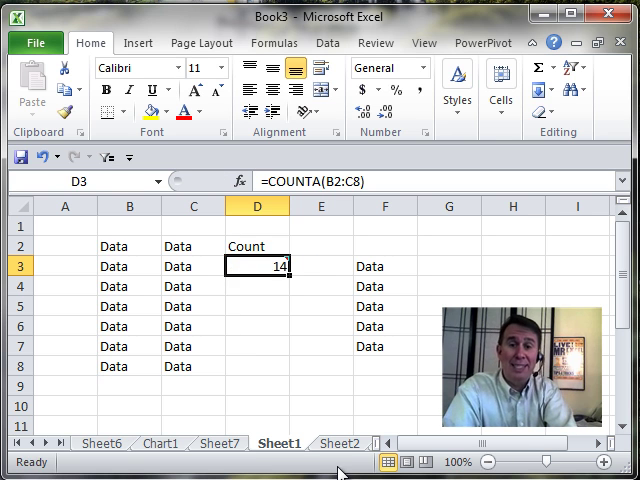
{"action": "left_click", "coordinate": [324, 346]}
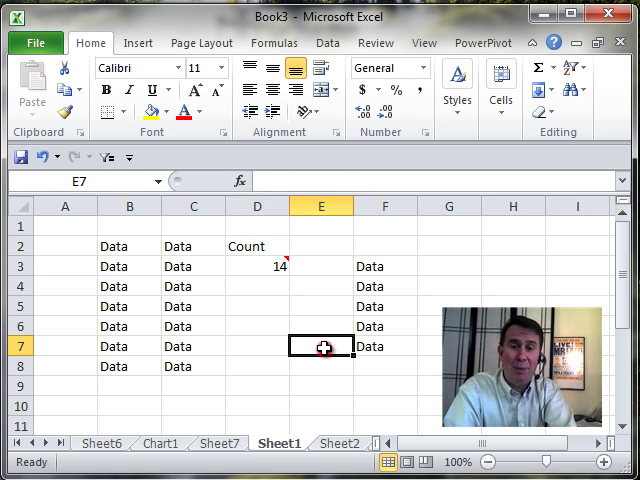
{"action": "left_click", "coordinate": [268, 266]}
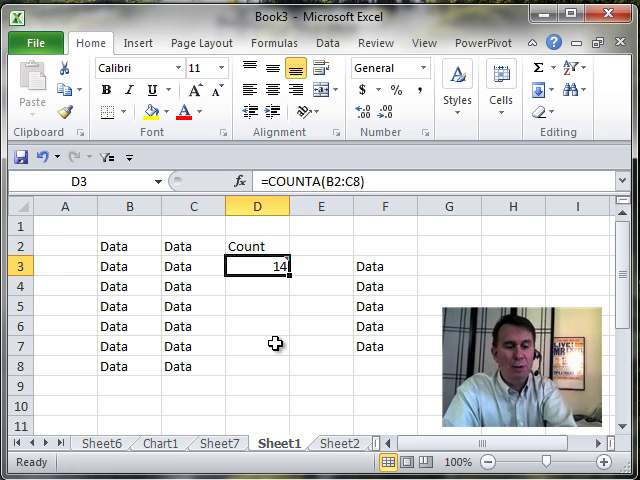
{"action": "key", "text": "shift+F2"}
{"action": "type", "text": "Cell Comment"}
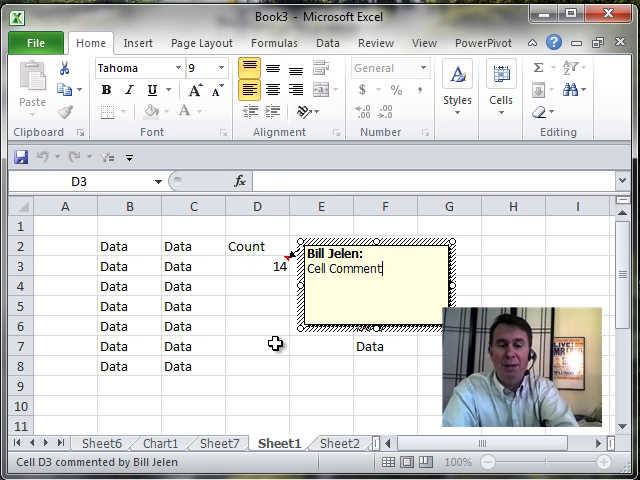
{"action": "left_click", "coordinate": [276, 344]}
{"action": "key", "text": "Up"}
{"action": "key", "text": "Up"}
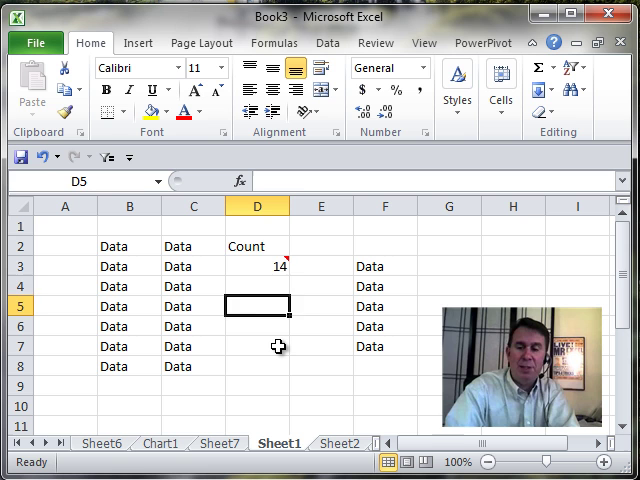
{"action": "key", "text": "Up"}
{"action": "key", "text": "Up"}
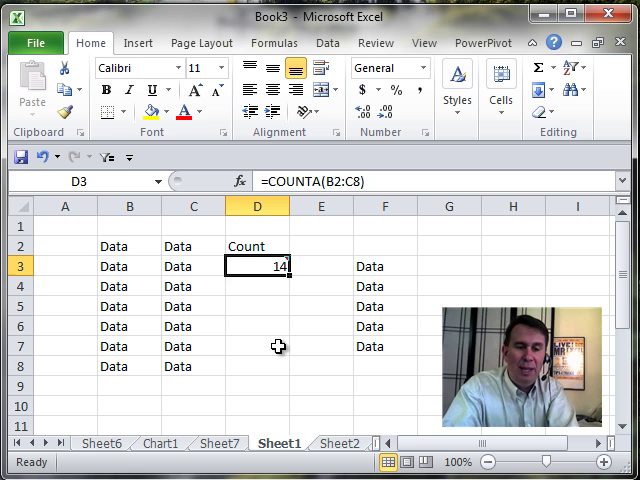
- From cell D6, open Excel Help on the Getting started with Excel 2010 page and reposition it
{"action": "left_click", "coordinate": [278, 324]}
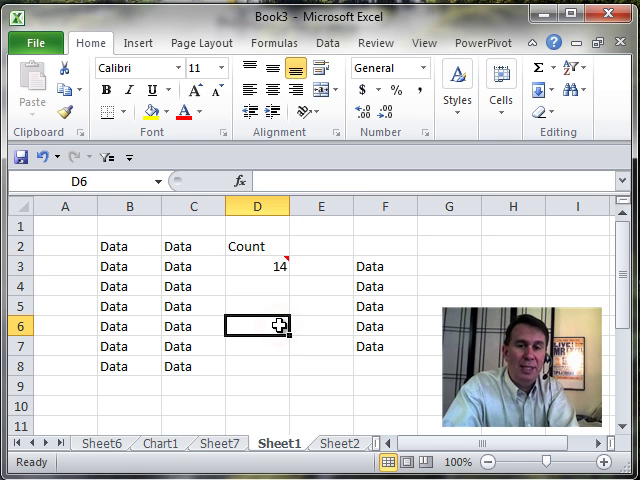
{"action": "key", "text": "F1"}
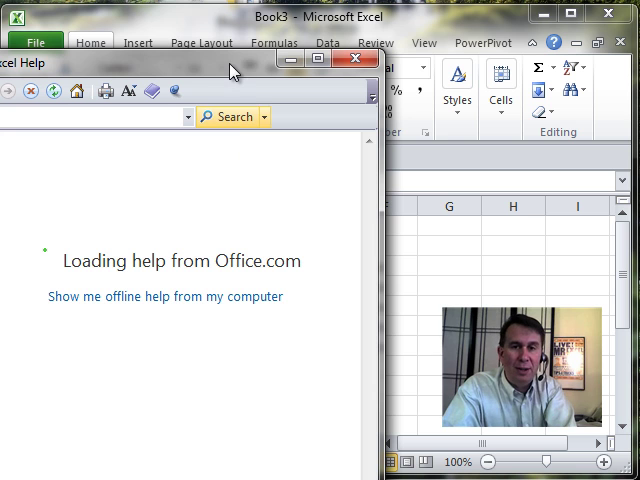
{"action": "left_click_drag", "start_coordinate": [232, 70], "coordinate": [279, 64]}
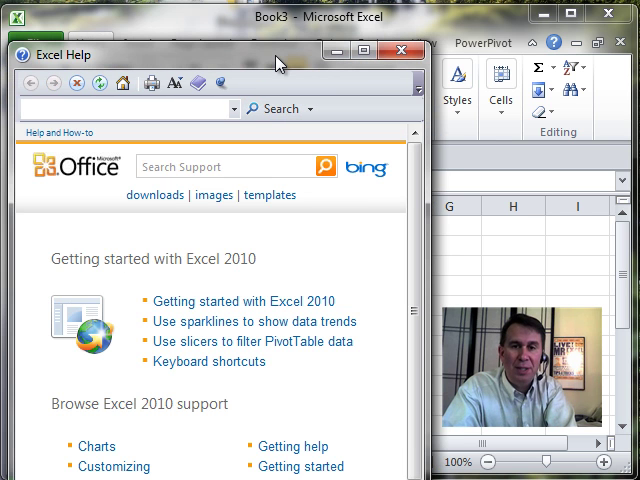